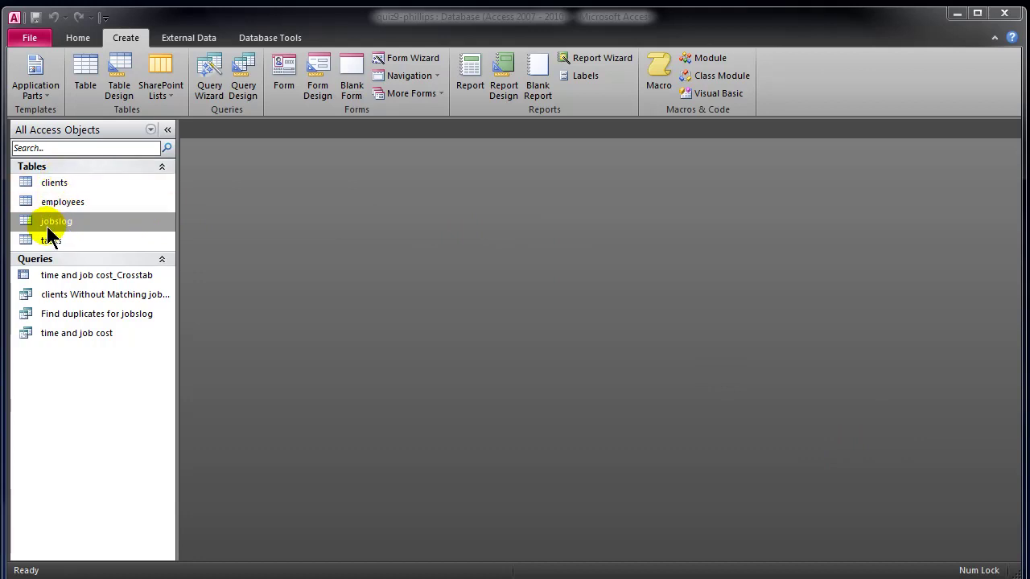
# Open the jobslog table in Datasheet View to show its 1104 job records.
pyautogui.doubleClick(47, 222)
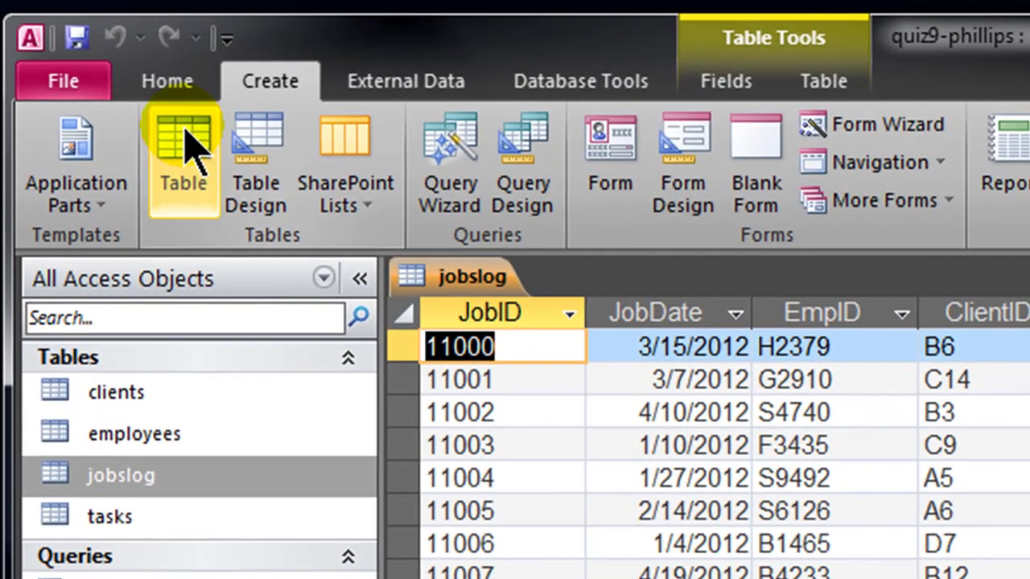
# Switch jobslog to Design View and select the JobDate field to show its properties.
pyautogui.click(157, 87)
pyautogui.click(53, 144)
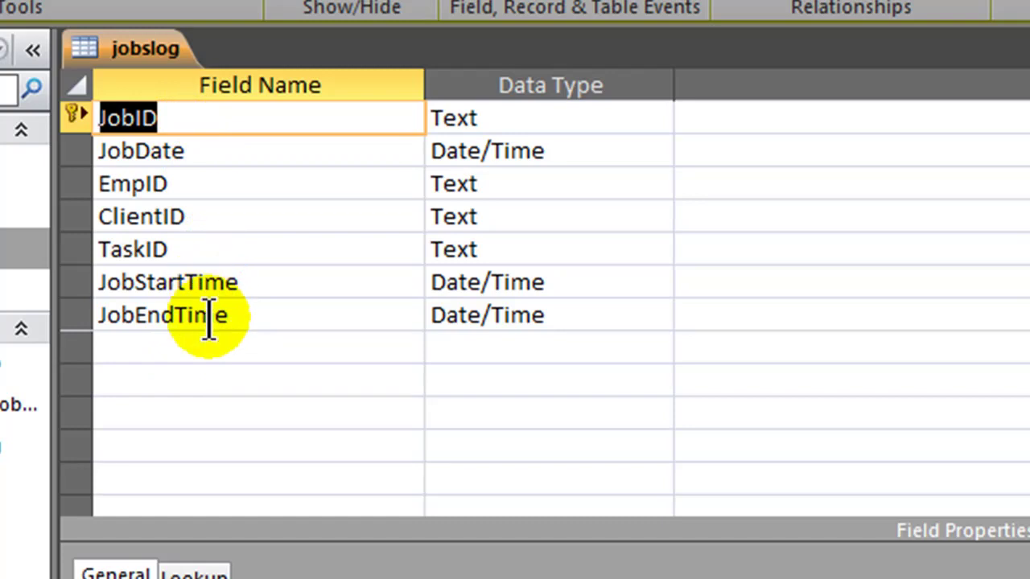
pyautogui.press('Tab')
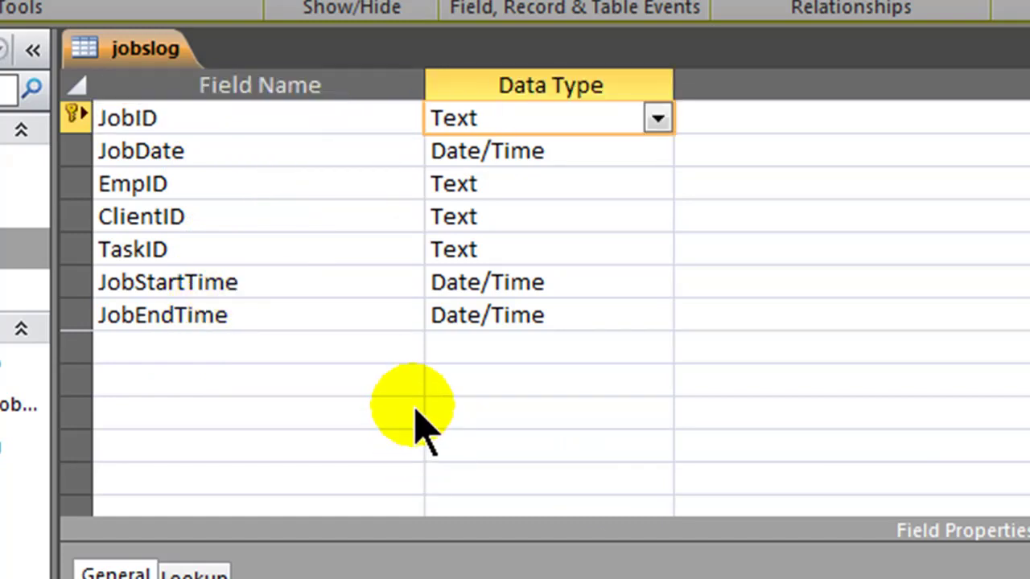
pyautogui.click(484, 154)
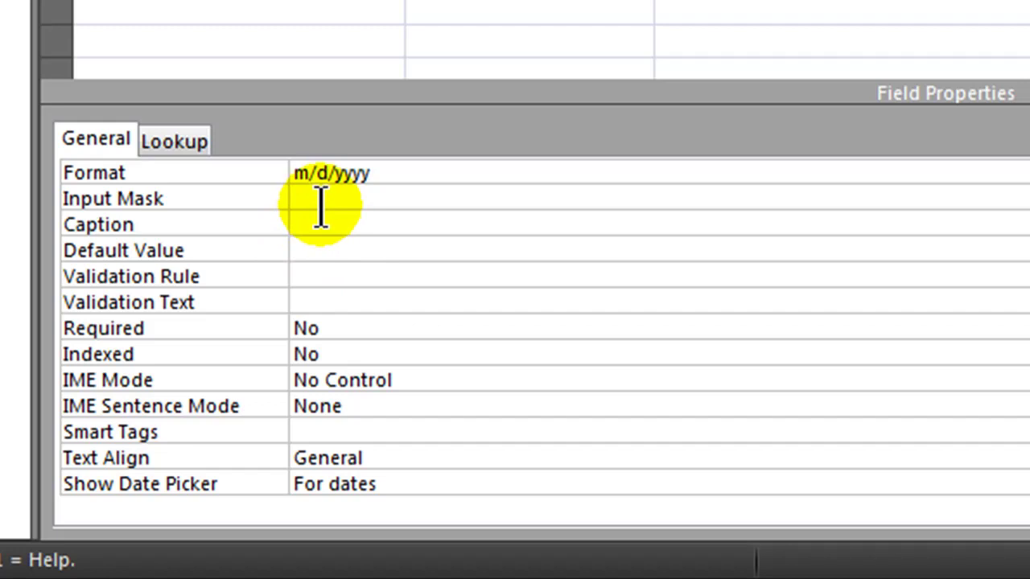
# Replace the sample validation rule on JobDate with <=now() and save the table design.
pyautogui.click(324, 274)
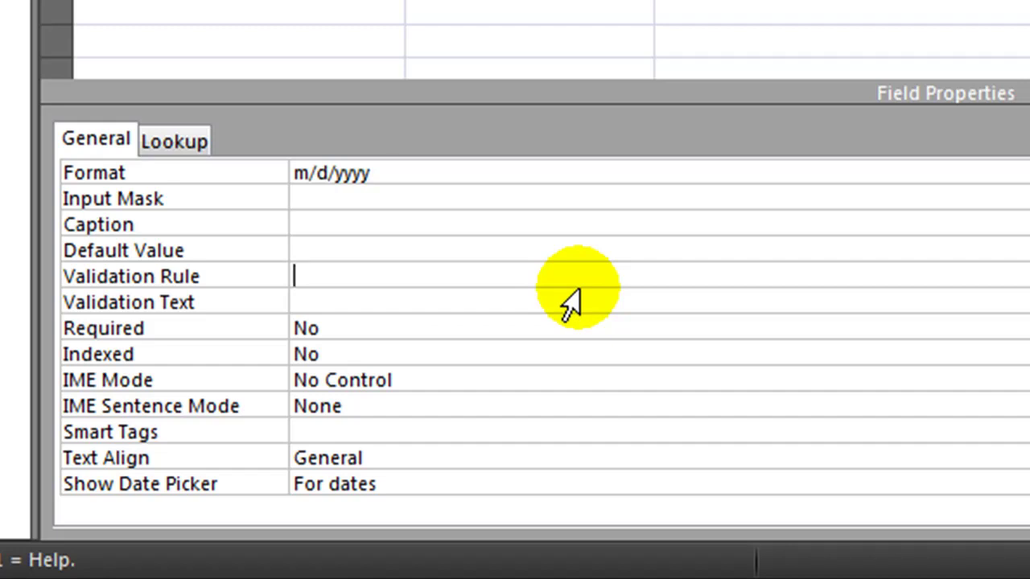
pyautogui.write('="R" Or =')
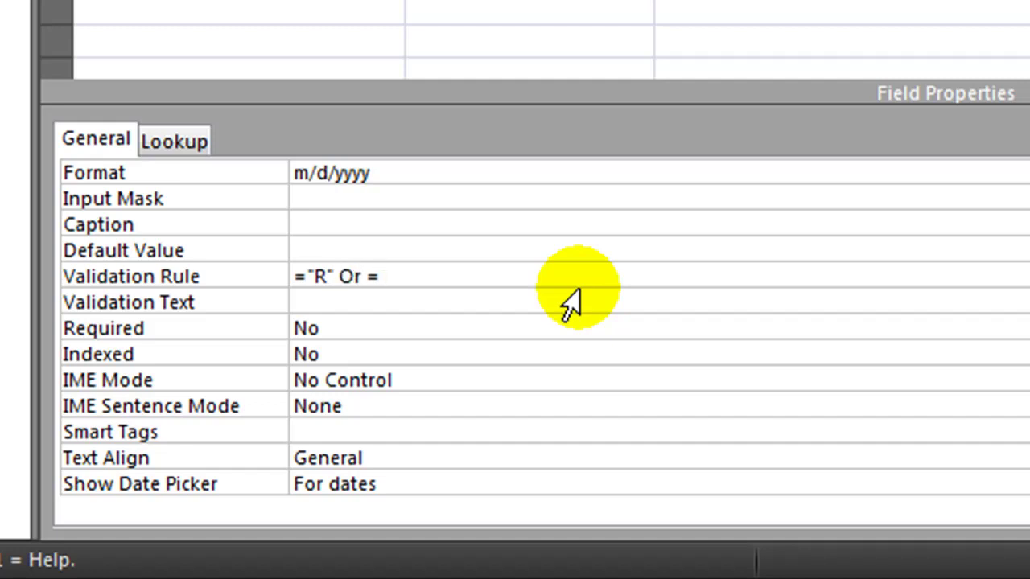
pyautogui.write('"PG"')
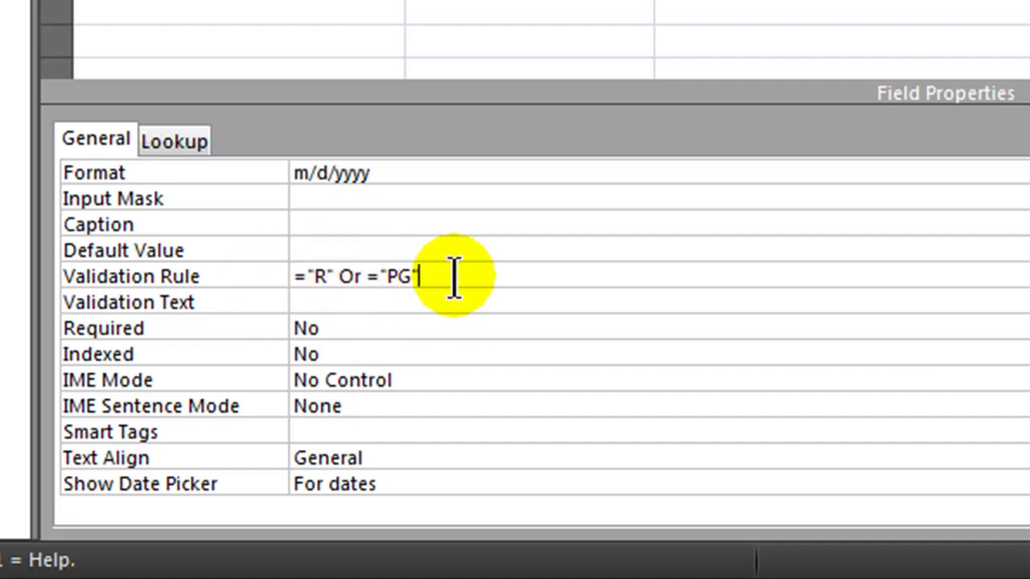
pyautogui.click(193, 274)
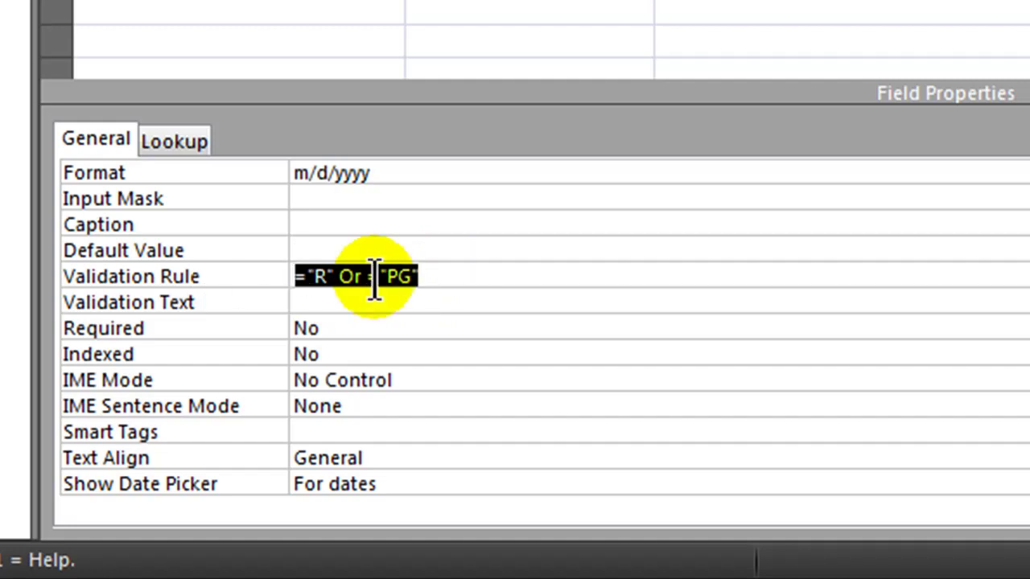
pyautogui.write('<')
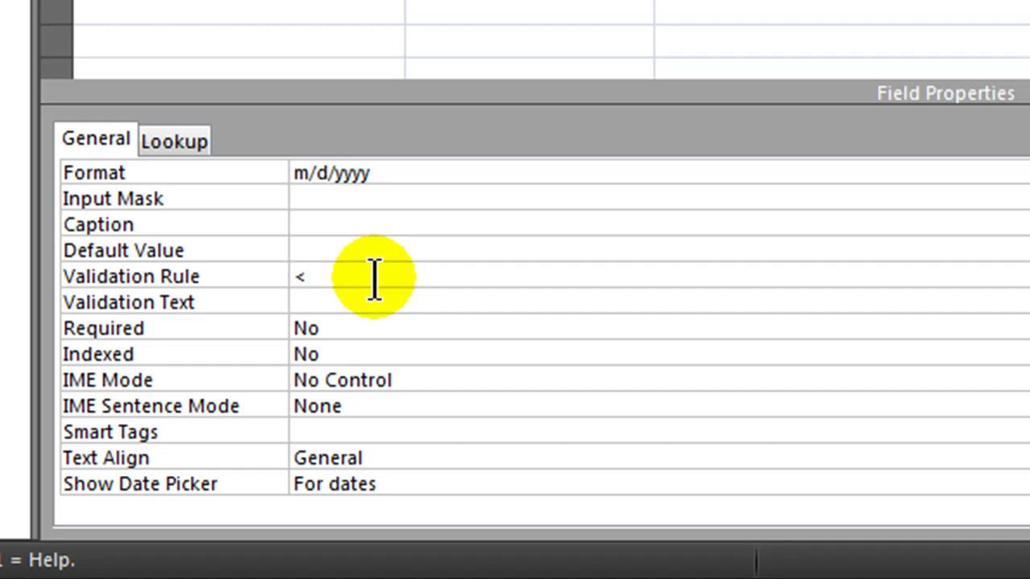
pyautogui.write('=now()')
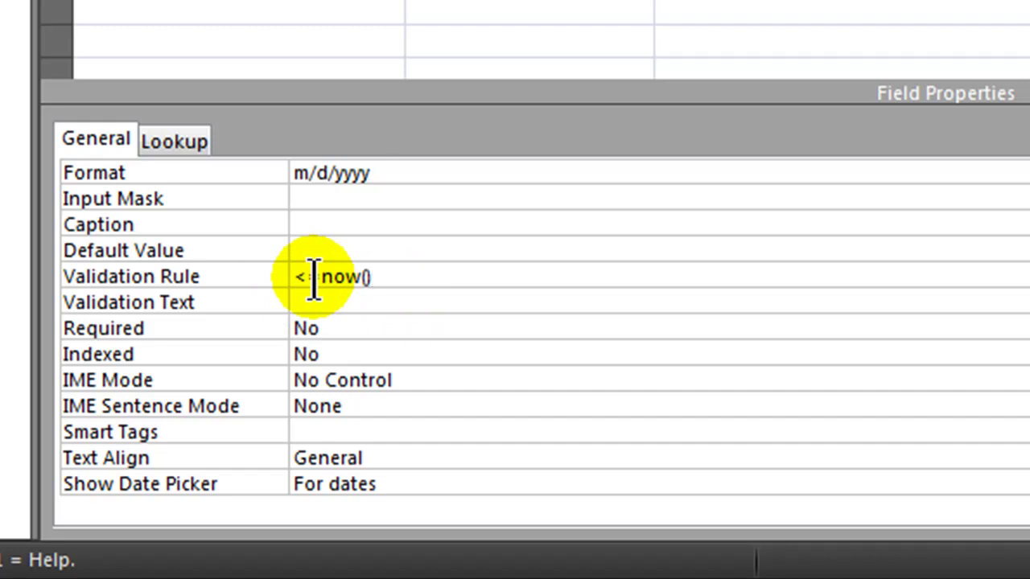
pyautogui.hotkey('ctrl', 's')
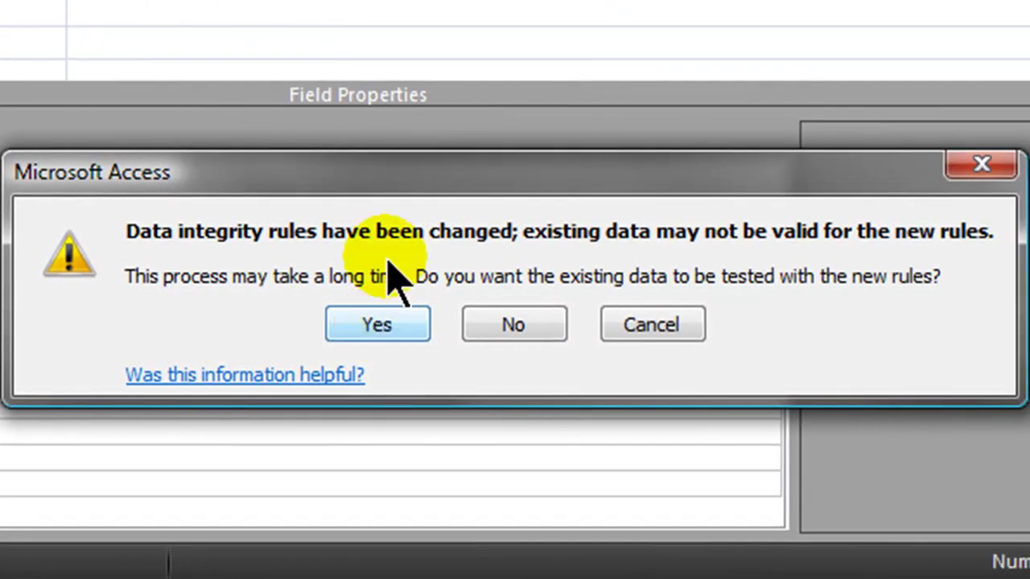
# Accept testing the existing jobslog data against the new <=Now() rule.
pyautogui.moveTo(415, 193); pyautogui.dragTo(282, 117)
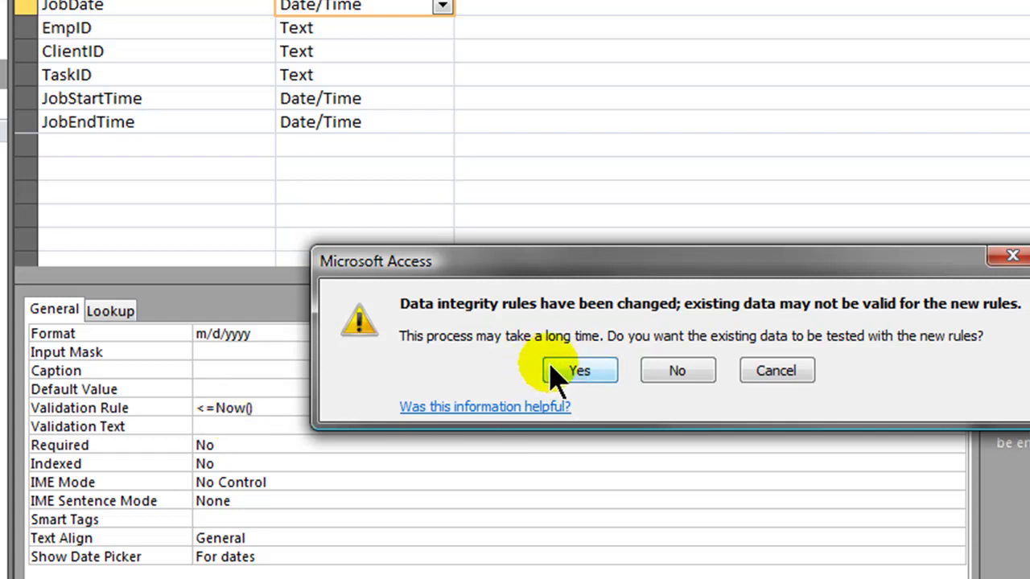
pyautogui.click(610, 373)
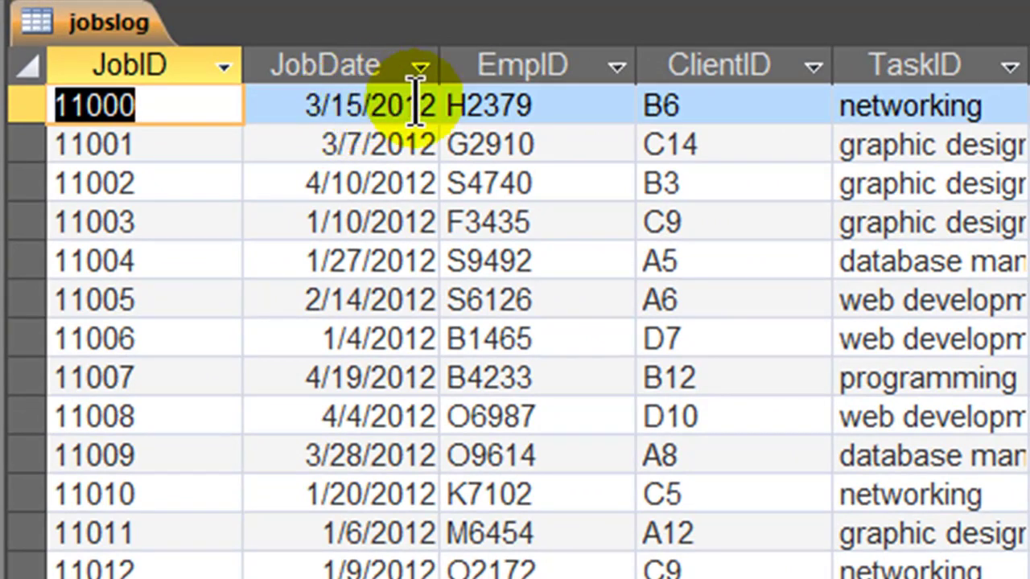
# Change job 11000's JobDate from 5/15/2012 to 5/16/2012 and try to save it.
pyautogui.click(354, 101)
pyautogui.moveTo(293, 105); pyautogui.dragTo(362, 105)
pyautogui.write('5')
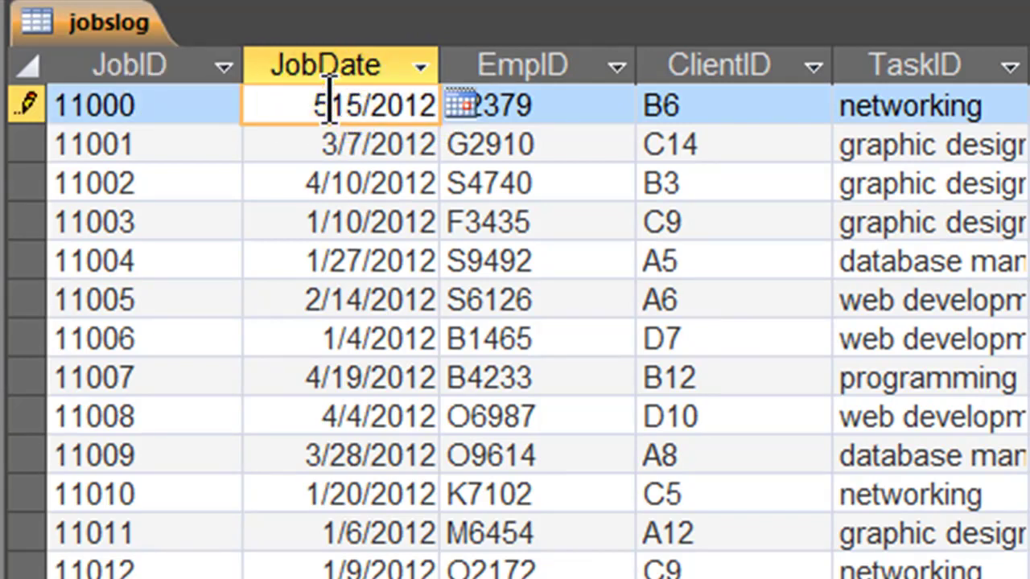
pyautogui.click(374, 105)
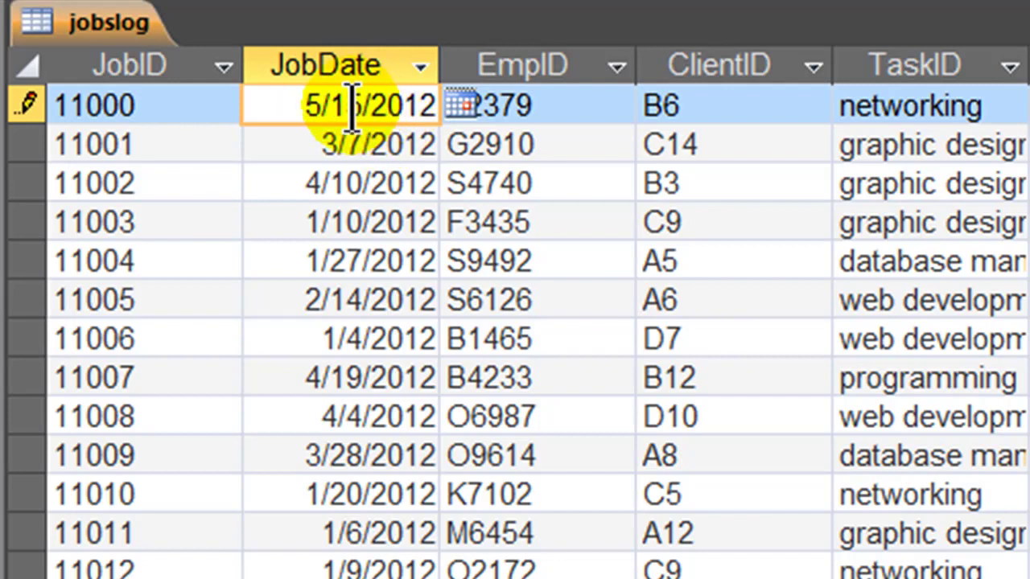
pyautogui.moveTo(348, 105); pyautogui.dragTo(362, 105)
pyautogui.write('6')
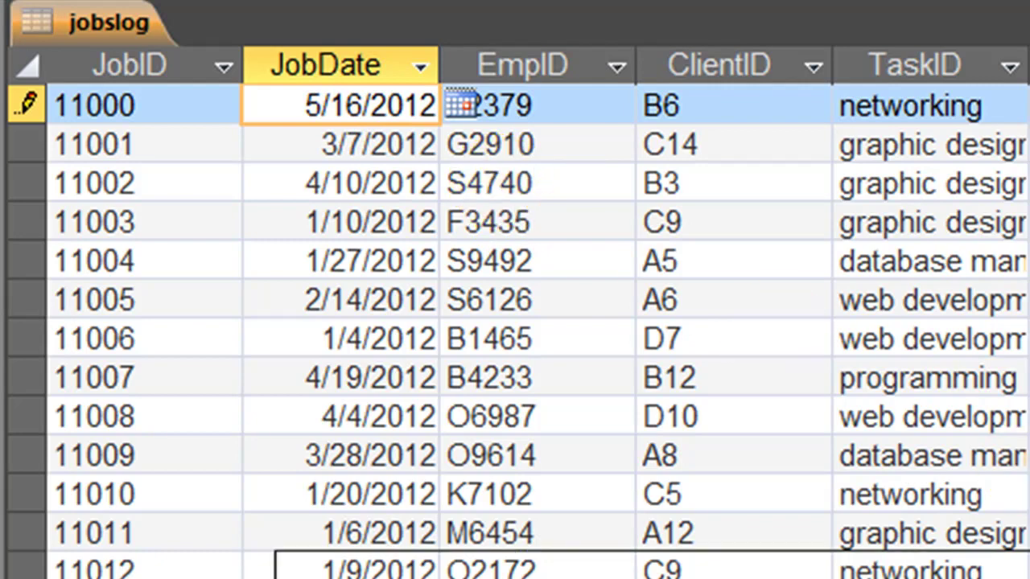
pyautogui.press('Tab')
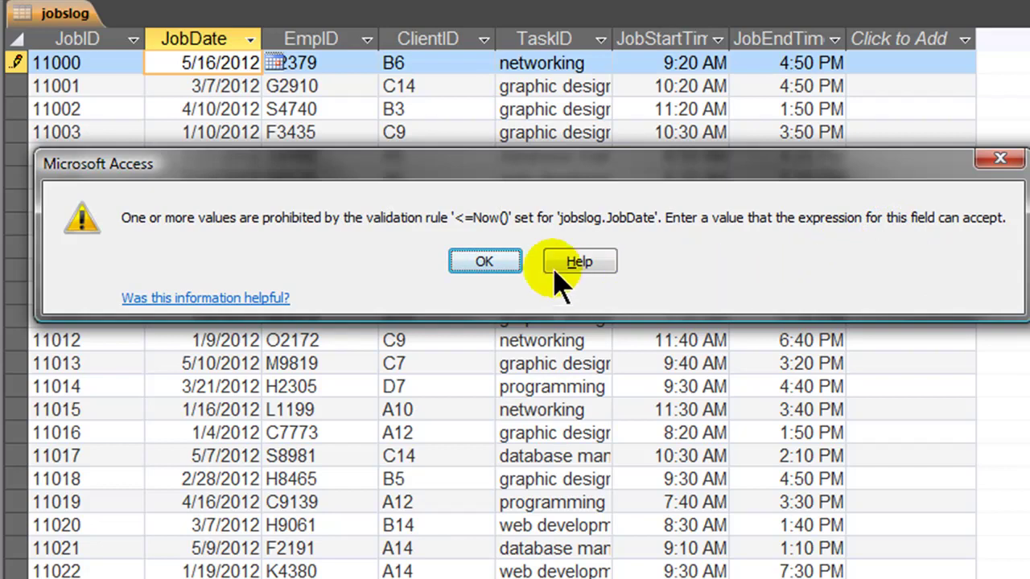
# Dismiss the validation error, leave job 11000 unchanged, and return to Design View.
pyautogui.click(484, 264)
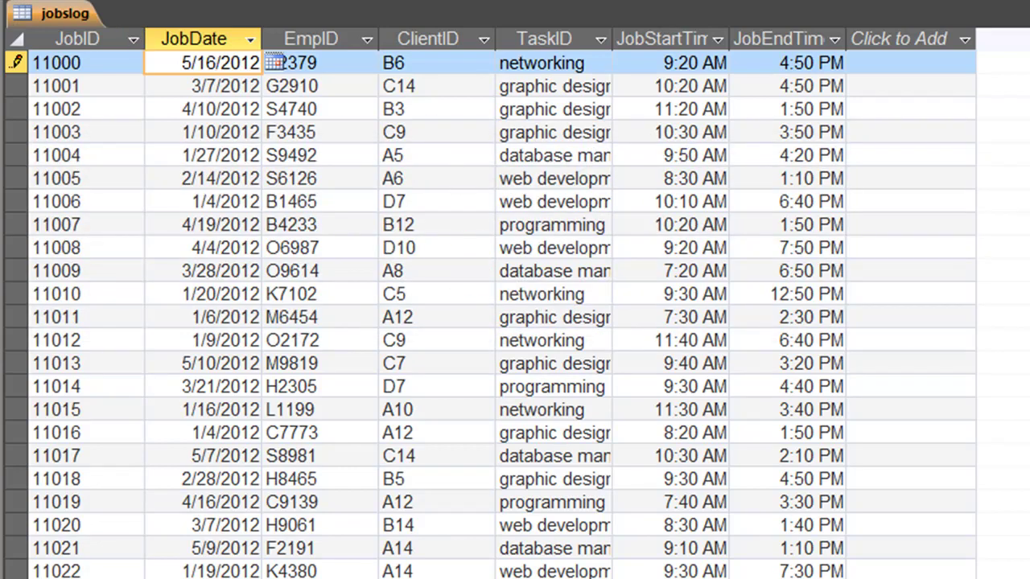
pyautogui.click(219, 86)
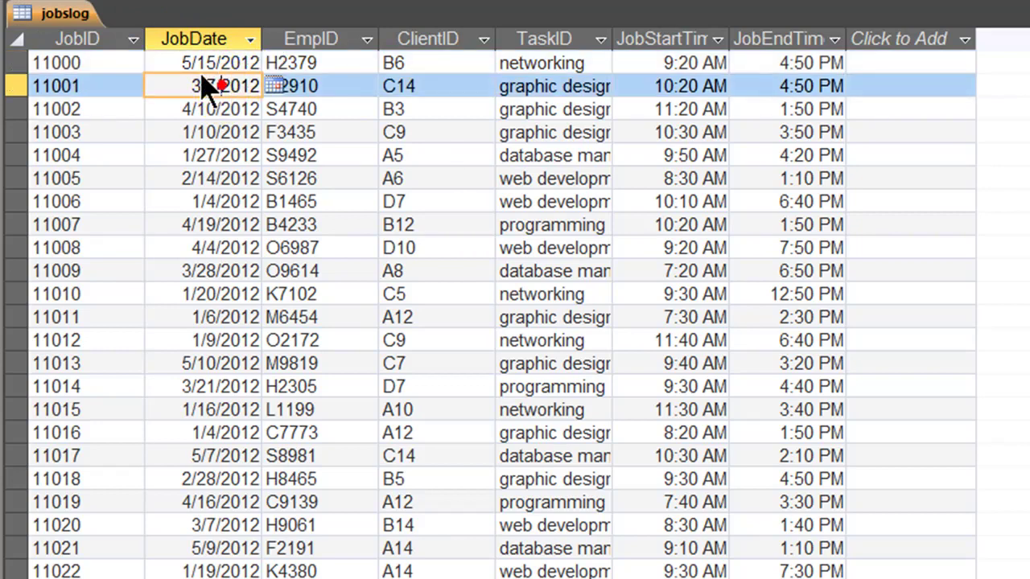
pyautogui.hotkey('ctrl', '.')
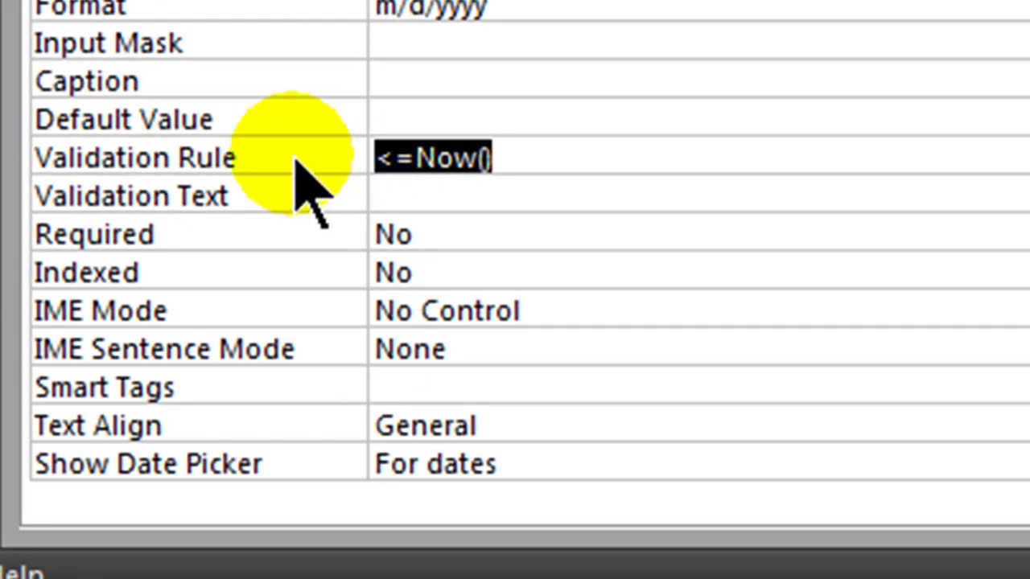
# Set JobDate's Validation Text to "The job date must be for today's date or earlier.".
pyautogui.click(379, 194)
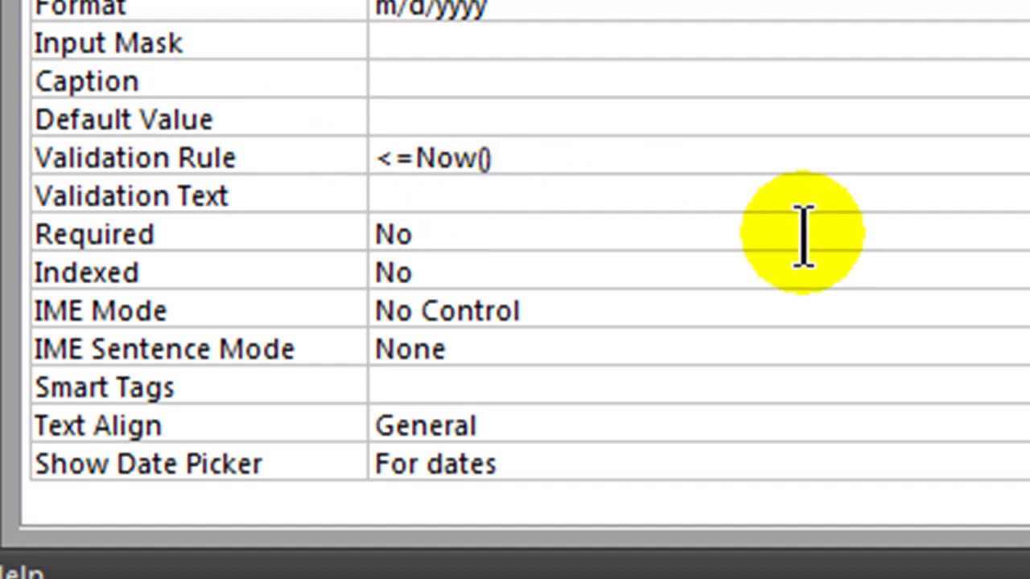
pyautogui.write('The ')
pyautogui.write('j')
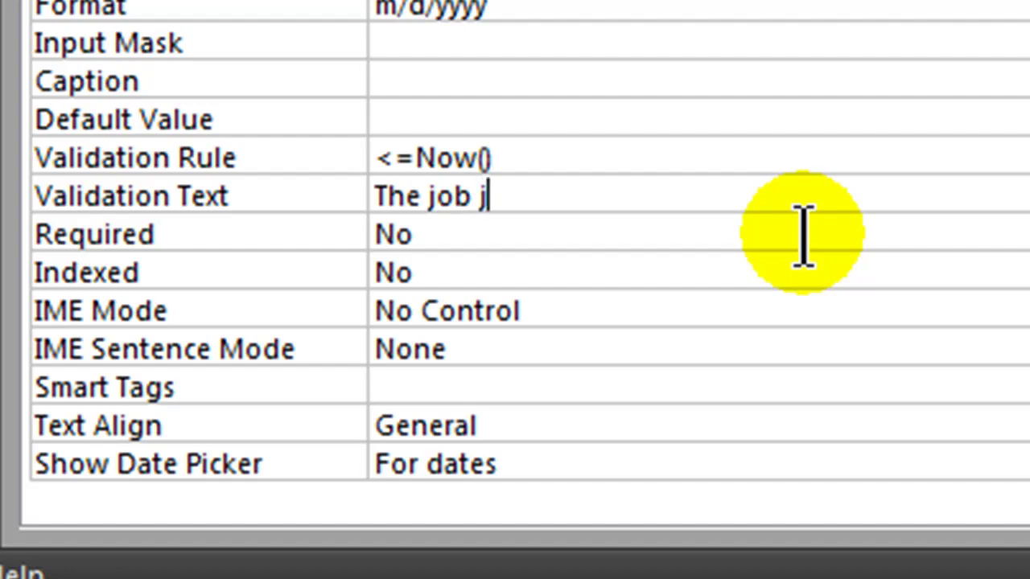
pyautogui.press('BackSpace')
pyautogui.write('date must be ')
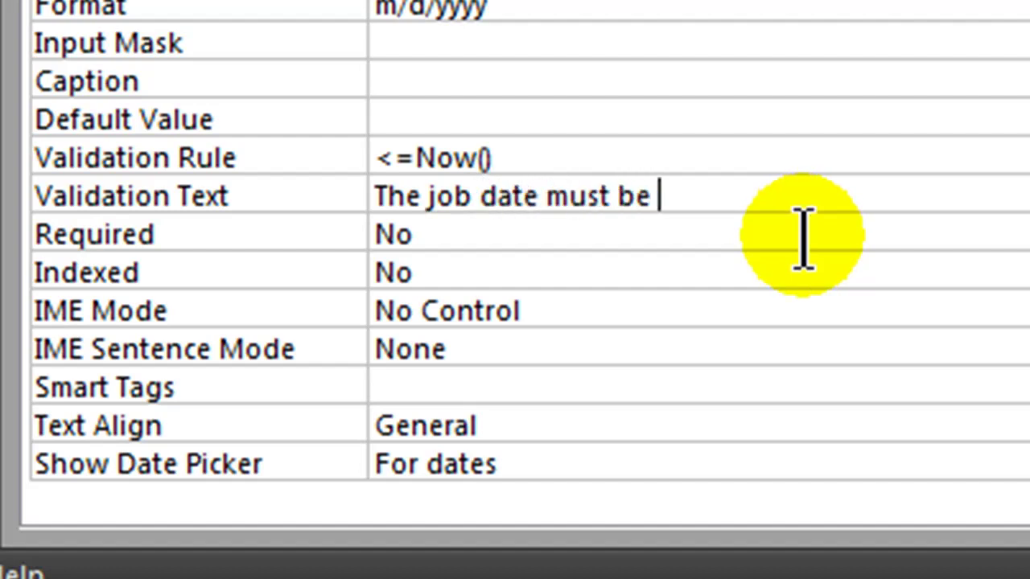
pyautogui.write('for to')
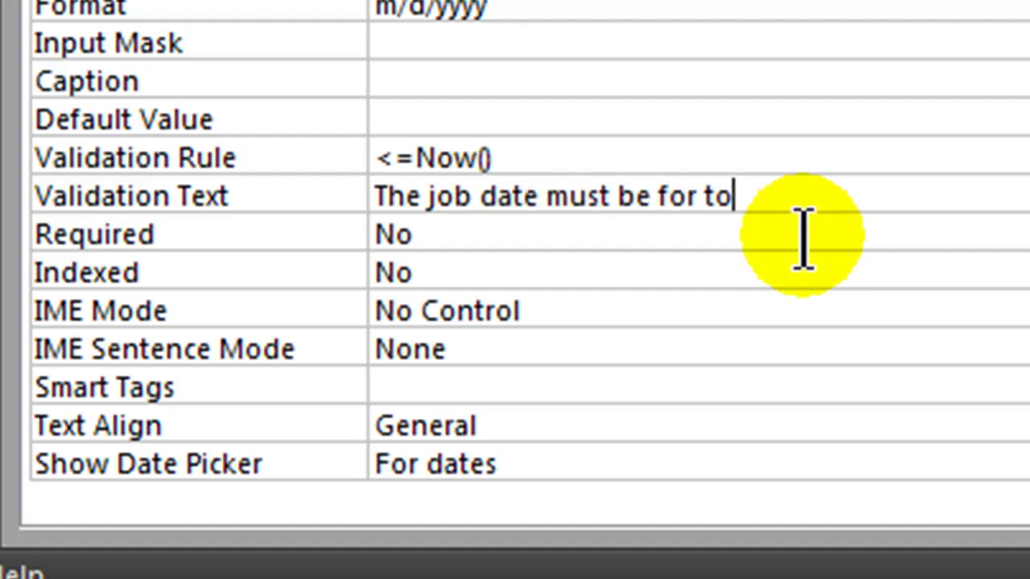
pyautogui.write("day's date or ")
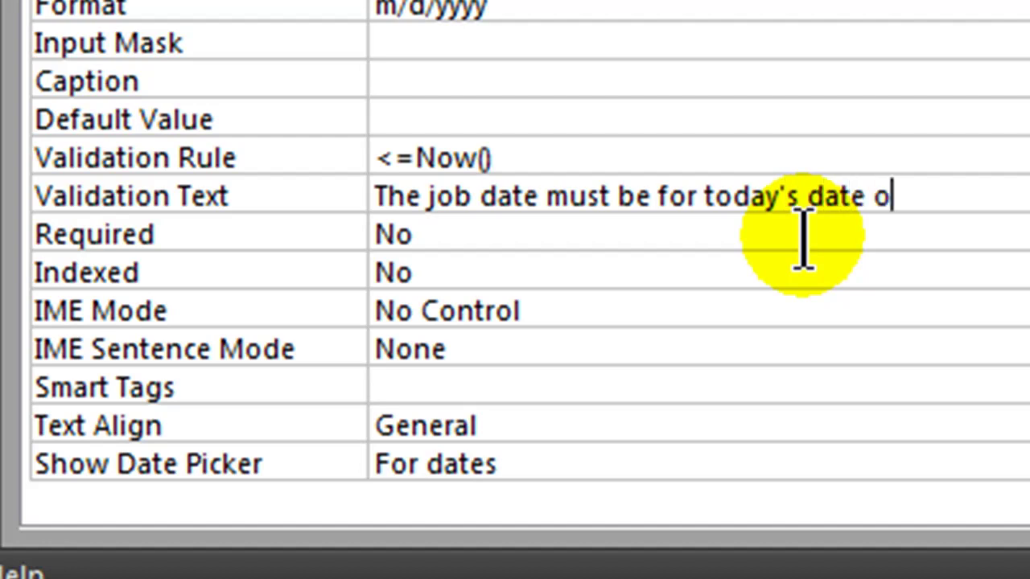
pyautogui.write('earlier.')
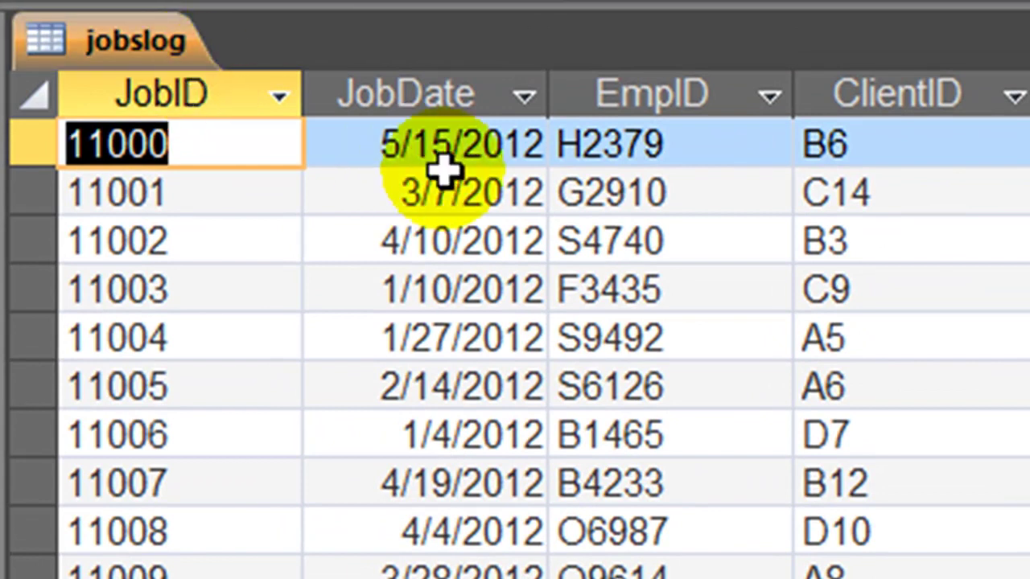
# Change job 11000's date to 5/16/2012 and dismiss the custom validation message that appears.
pyautogui.click(436, 137)
pyautogui.moveTo(436, 145); pyautogui.dragTo(456, 146)
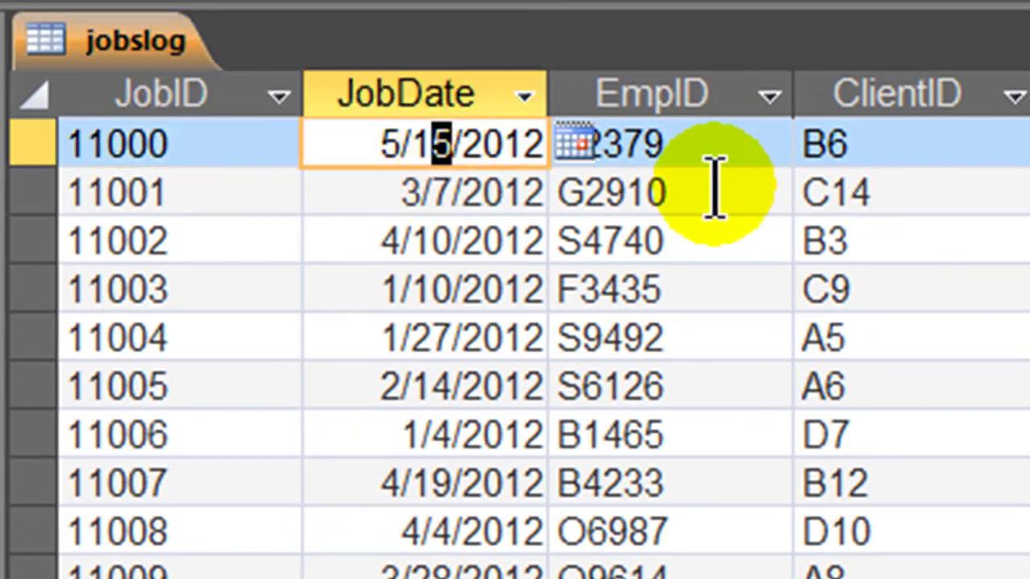
pyautogui.write('6')
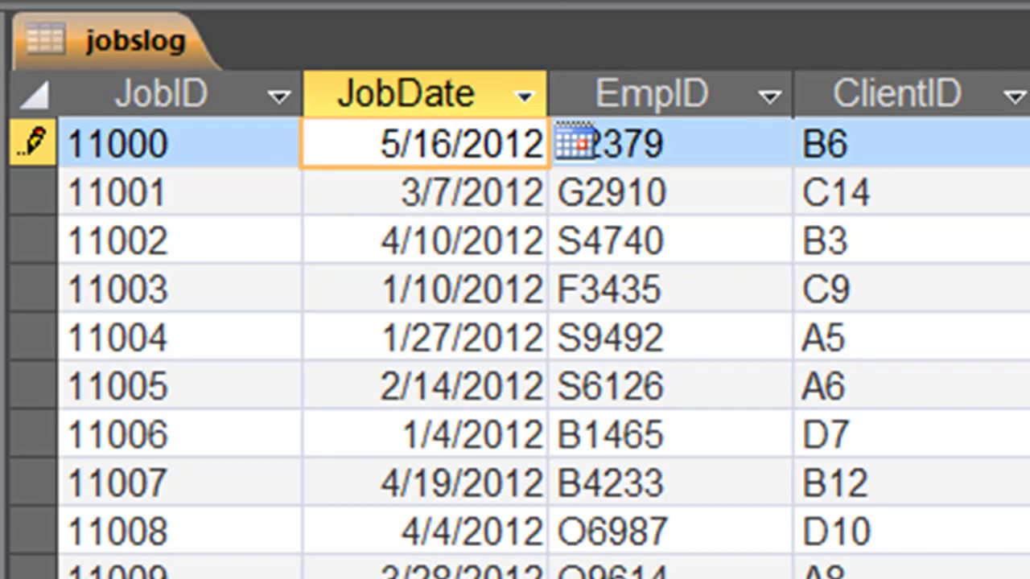
pyautogui.click(954, 448)
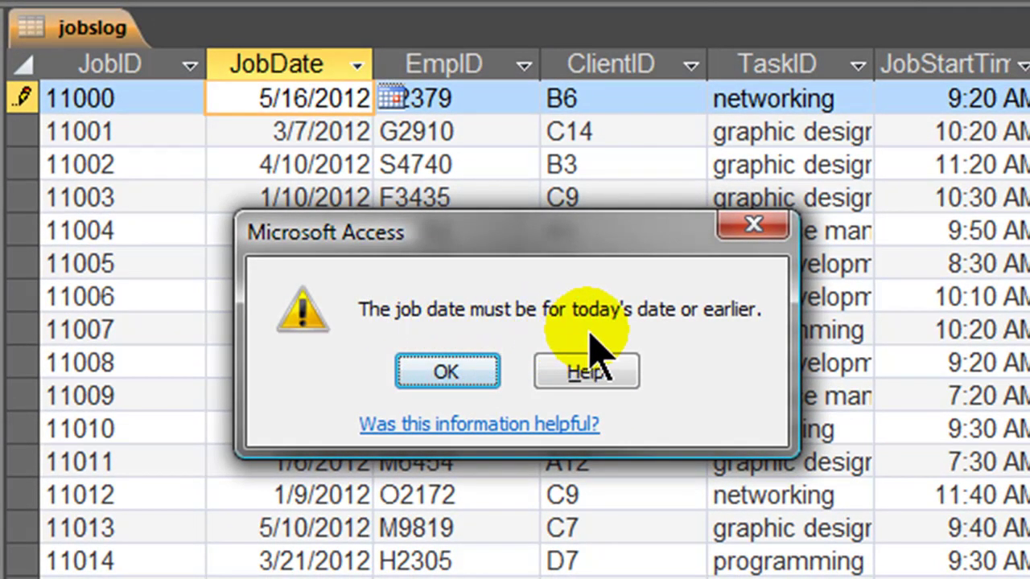
pyautogui.click(491, 371)
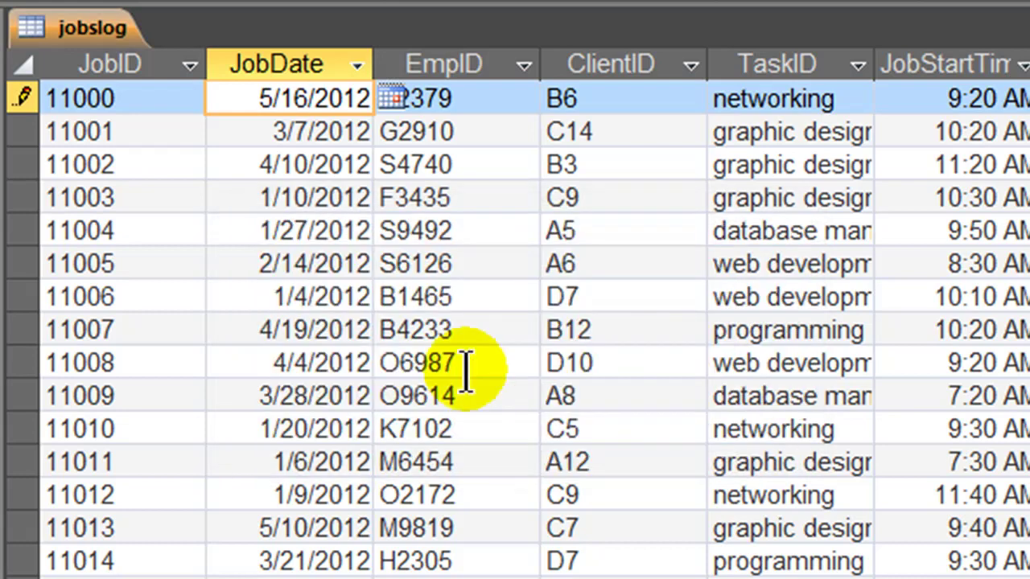